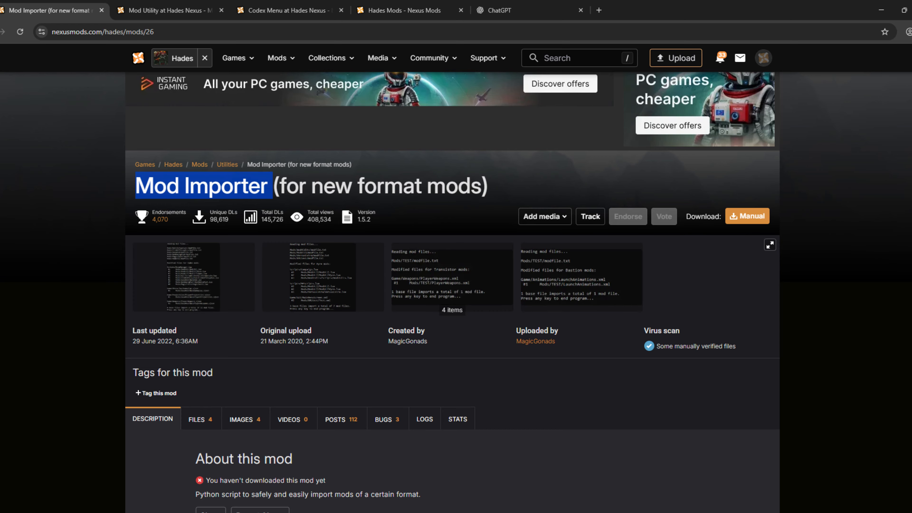
Download the Mod Importer (Windows) main file manually from its Nexus Mods page, using the free slow download
{"action": "scroll", "coordinate": [816, 188], "scroll_direction": "up", "scroll_amount": 3}
{"action": "left_click", "coordinate": [203, 172]}
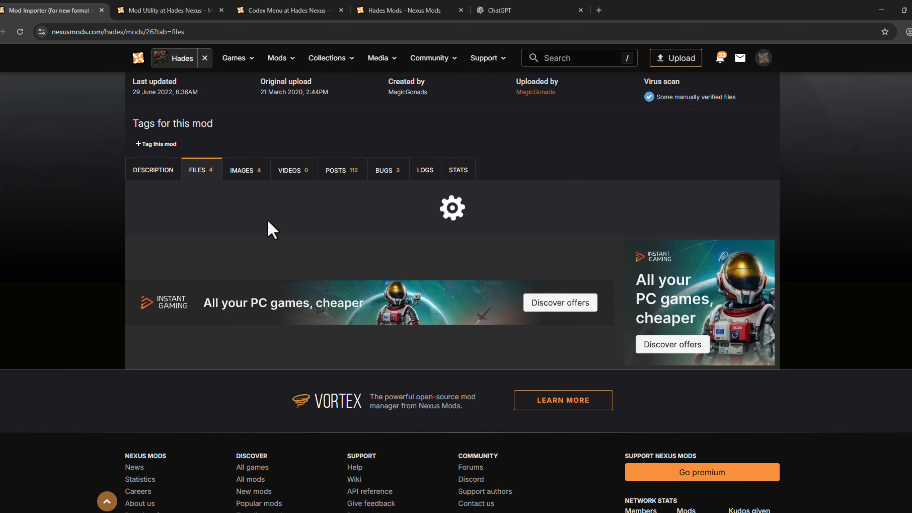
{"action": "scroll", "coordinate": [441, 218], "scroll_direction": "down", "scroll_amount": 5}
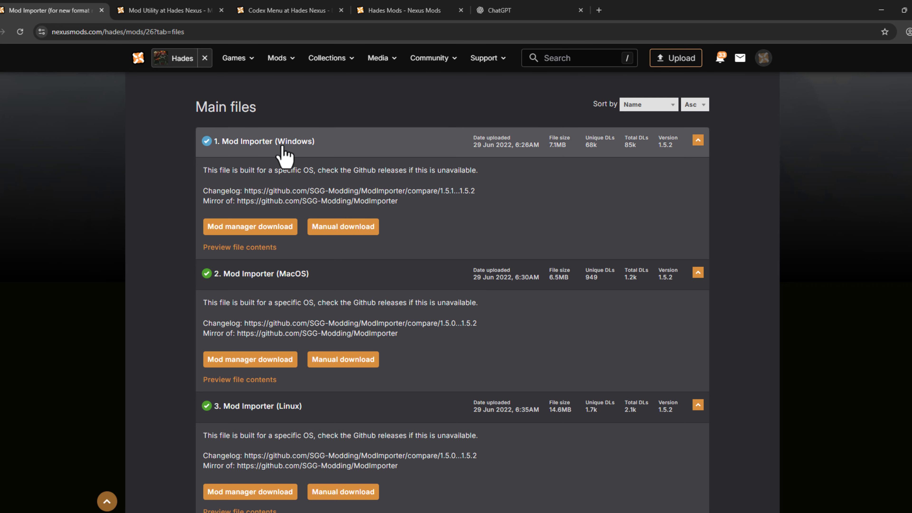
{"action": "left_click", "coordinate": [334, 227]}
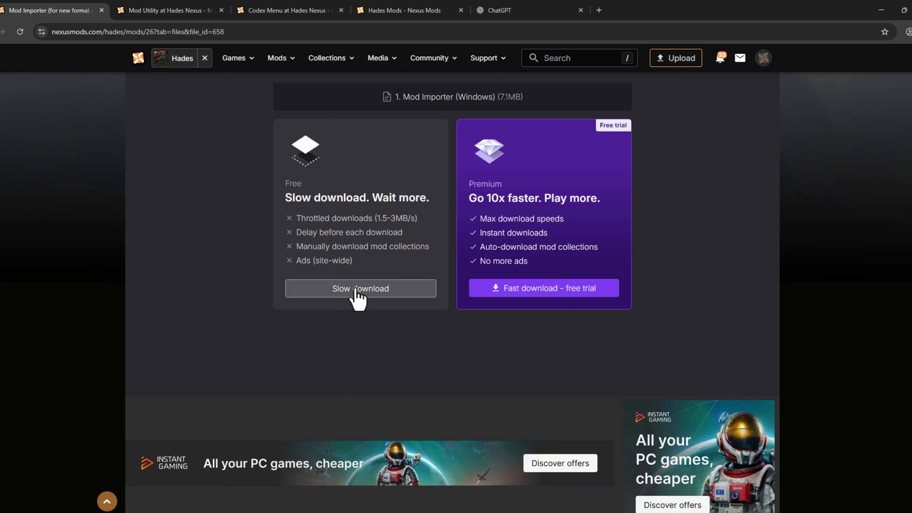
{"action": "left_click", "coordinate": [358, 292]}
{"action": "left_click_drag", "start_coordinate": [338, 188], "coordinate": [563, 186]}
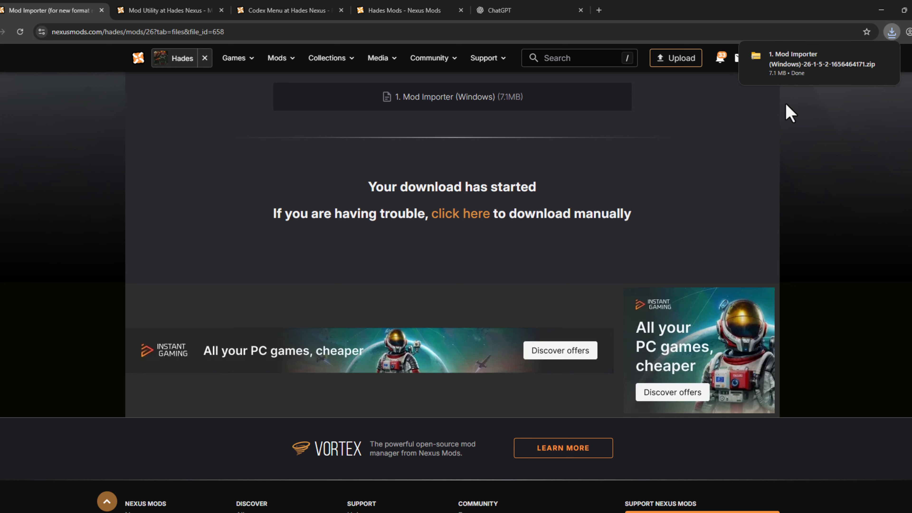
Download the Mod Utility 2.9.0 main file manually from its mod page, accepting the additional-files notice and using the slow download
{"action": "left_click", "coordinate": [165, 13]}
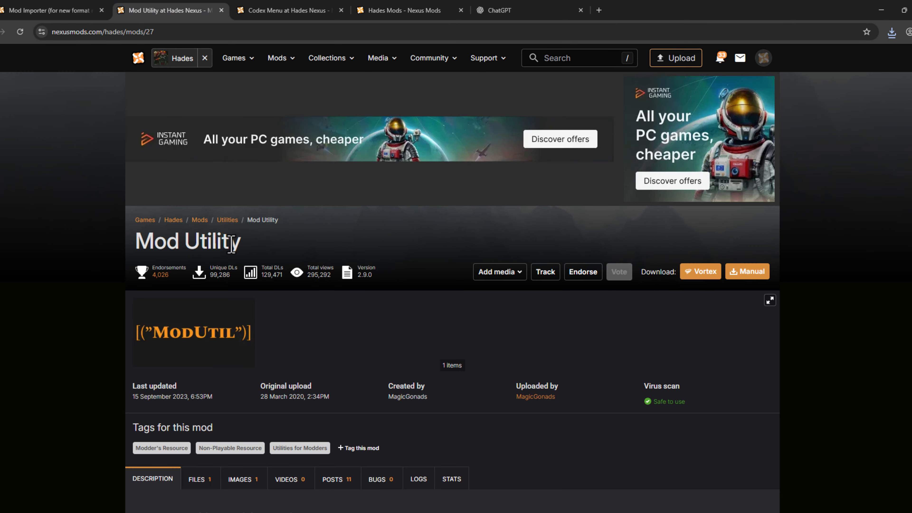
{"action": "left_click_drag", "start_coordinate": [128, 249], "coordinate": [241, 248]}
{"action": "scroll", "coordinate": [727, 177], "scroll_direction": "down", "scroll_amount": 5}
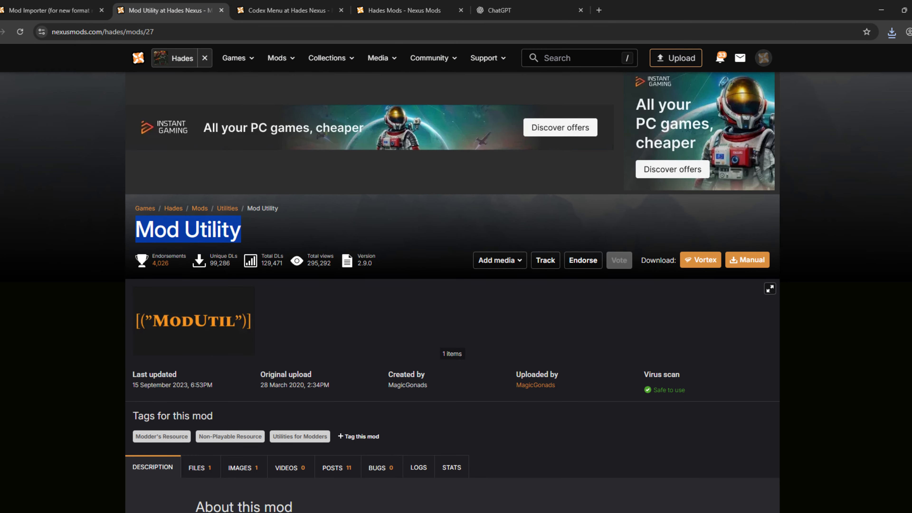
{"action": "left_click", "coordinate": [200, 199]}
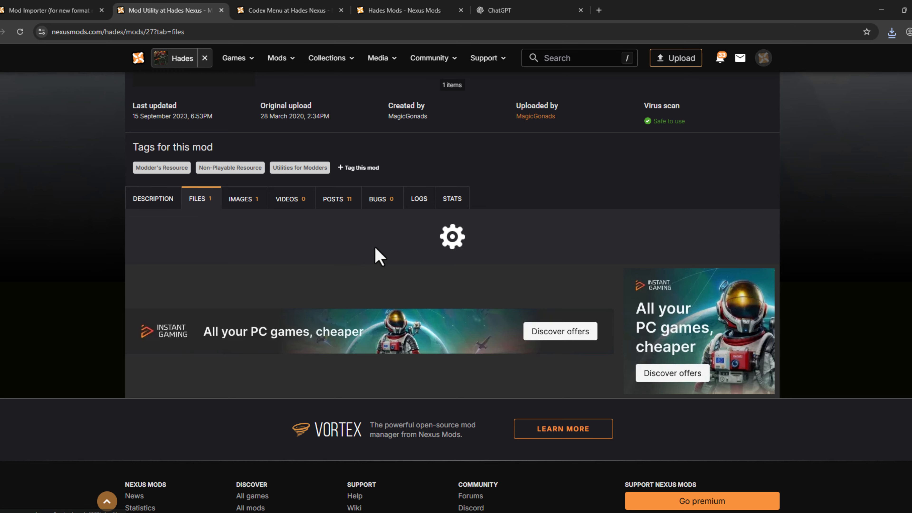
{"action": "scroll", "coordinate": [452, 264], "scroll_direction": "down", "scroll_amount": 4}
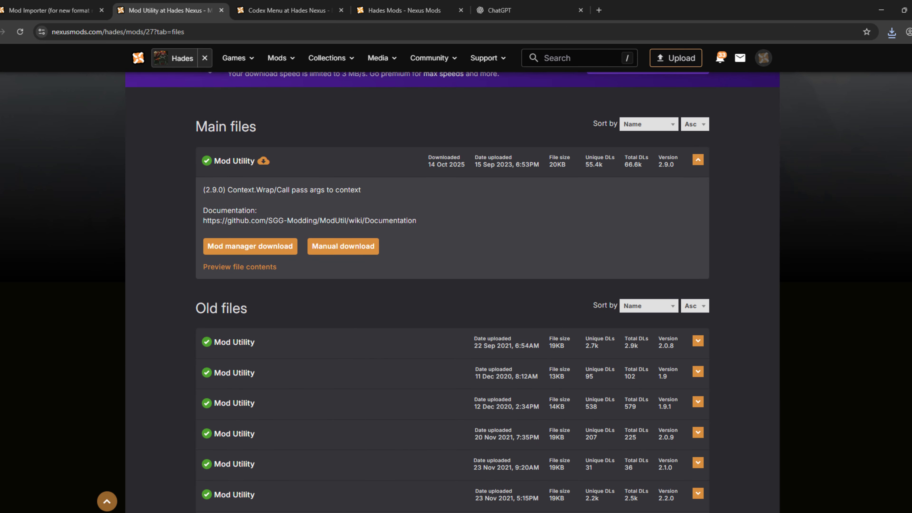
{"action": "left_click", "coordinate": [348, 252]}
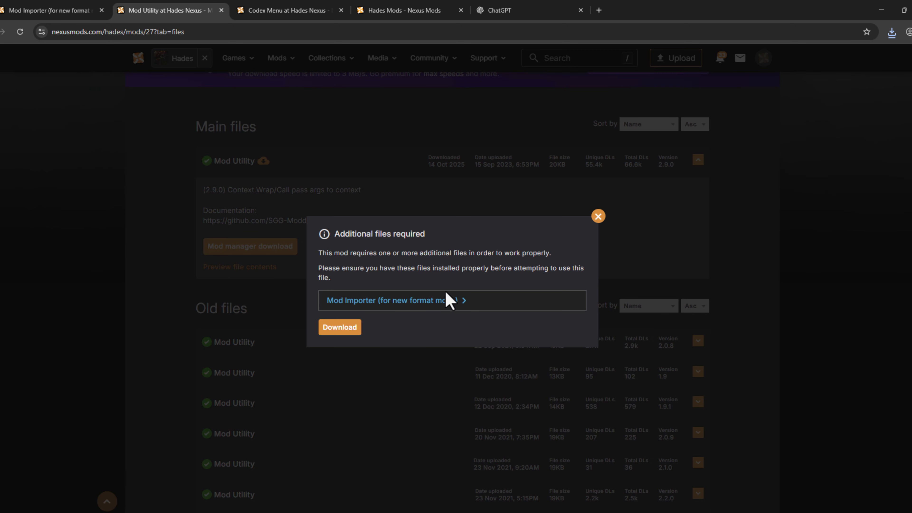
{"action": "left_click", "coordinate": [343, 329]}
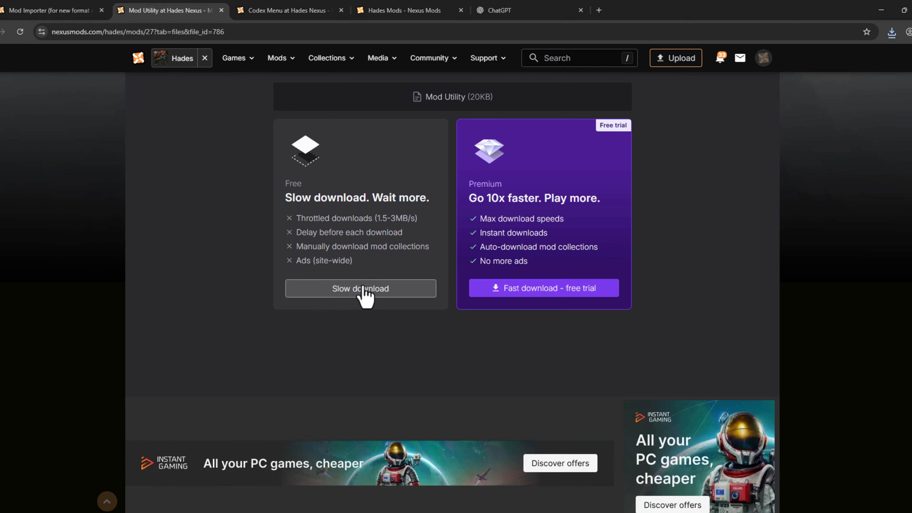
{"action": "left_click", "coordinate": [363, 289]}
{"action": "left_click_drag", "start_coordinate": [327, 187], "coordinate": [580, 187]}
Look over the Codex Menu mod page and the list of popular Hades mods
{"action": "left_click", "coordinate": [303, 10]}
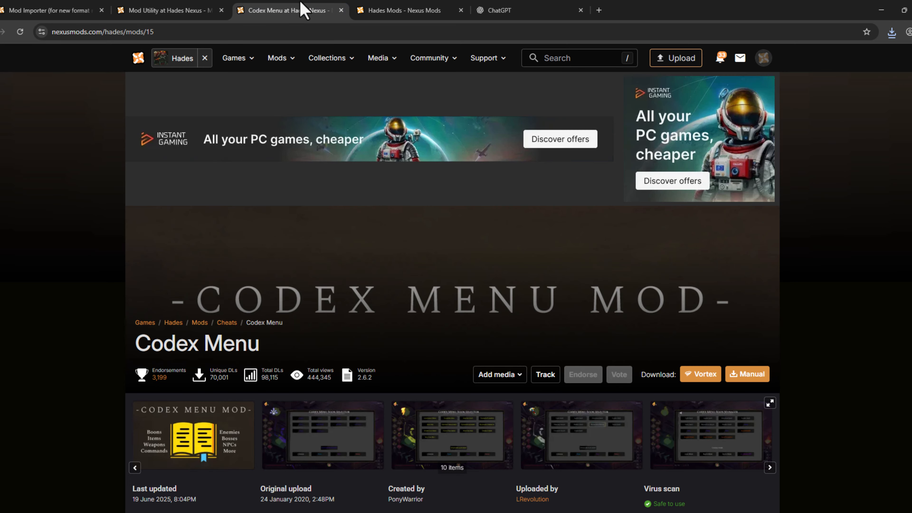
{"action": "scroll", "coordinate": [784, 200], "scroll_direction": "down", "scroll_amount": 10}
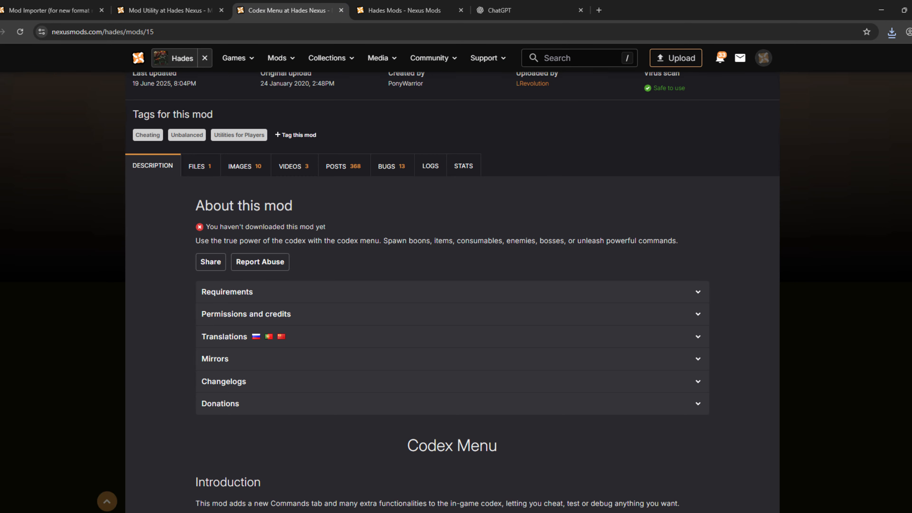
{"action": "scroll", "coordinate": [784, 200], "scroll_direction": "up", "scroll_amount": 5}
{"action": "scroll", "coordinate": [359, 259], "scroll_direction": "up", "scroll_amount": 4}
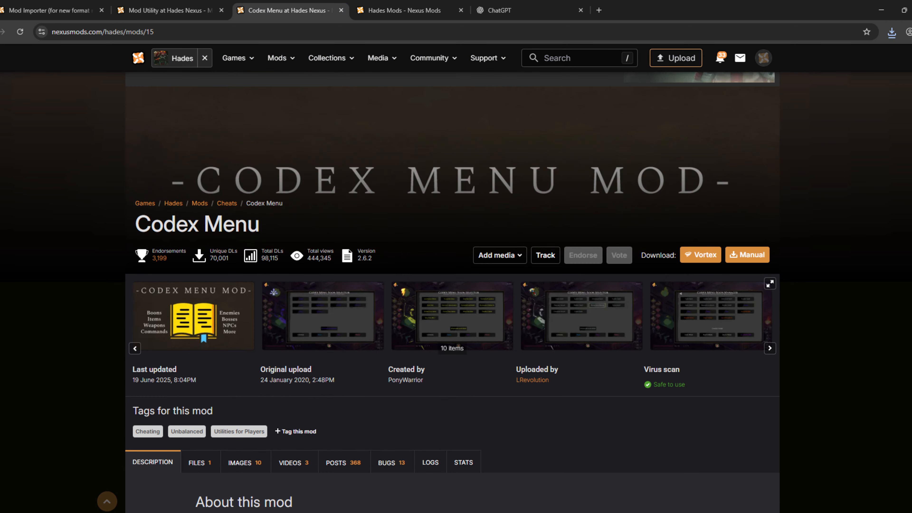
{"action": "left_click", "coordinate": [395, 11]}
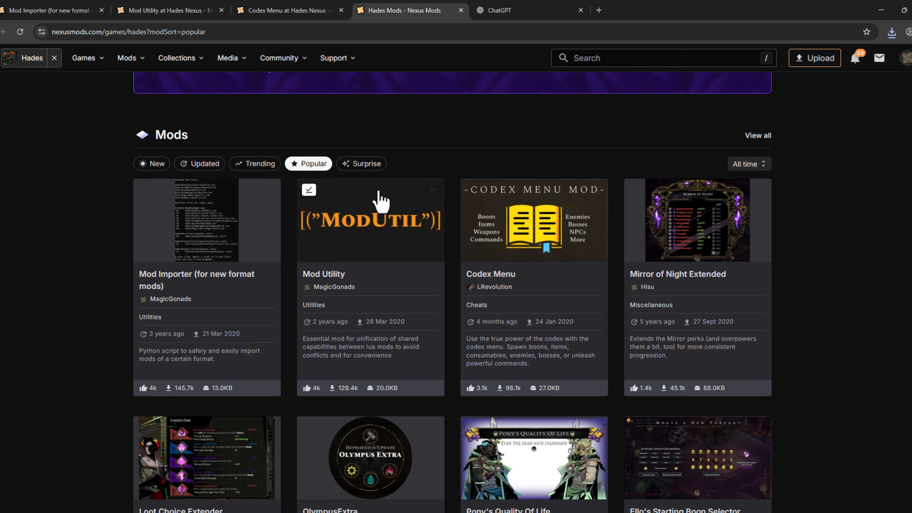
{"action": "scroll", "coordinate": [453, 291], "scroll_direction": "up", "scroll_amount": 5}
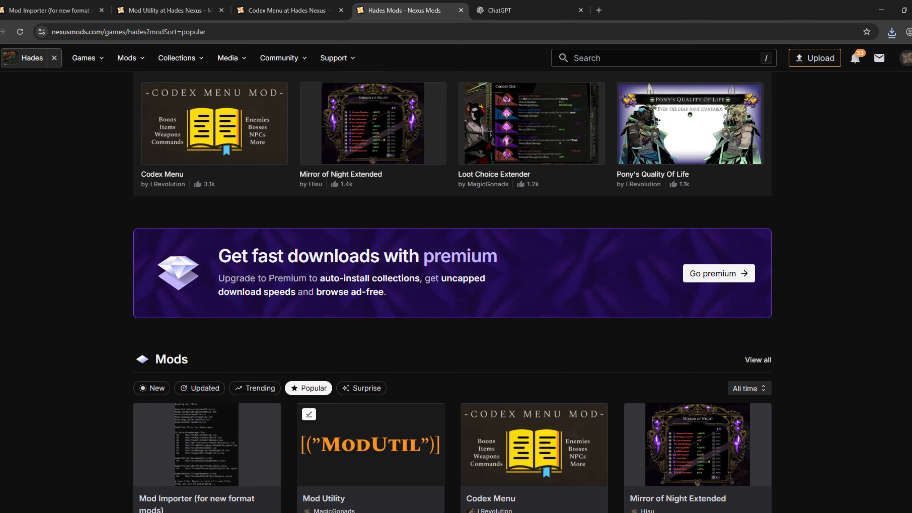
{"action": "scroll", "coordinate": [453, 291], "scroll_direction": "down", "scroll_amount": 8}
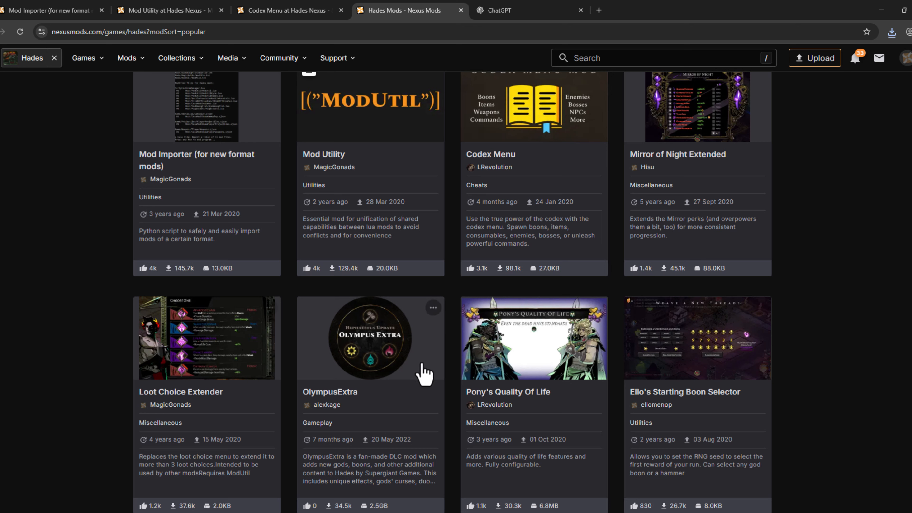
Download the Codex Menu 2.6.2 main file manually from its mod page with the free slow download
{"action": "left_click", "coordinate": [292, 10]}
{"action": "left_click_drag", "start_coordinate": [131, 226], "coordinate": [295, 223]}
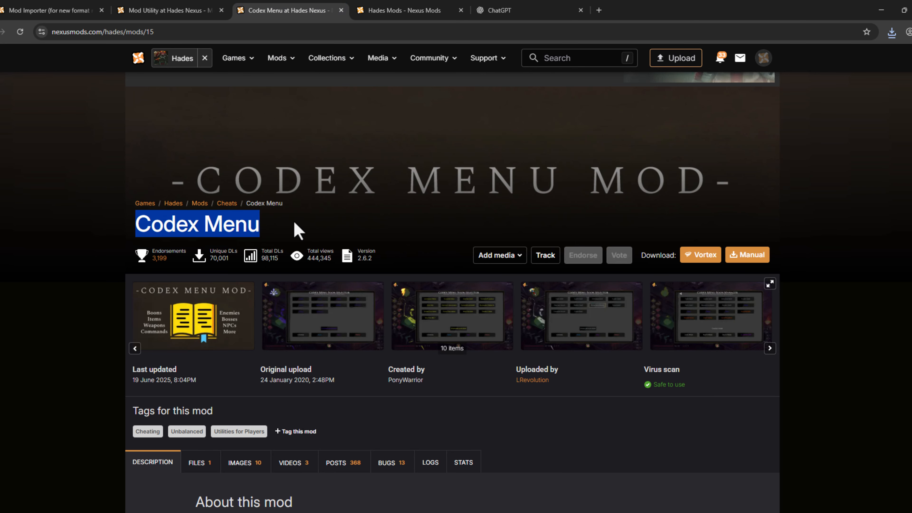
{"action": "left_click", "coordinate": [545, 213]}
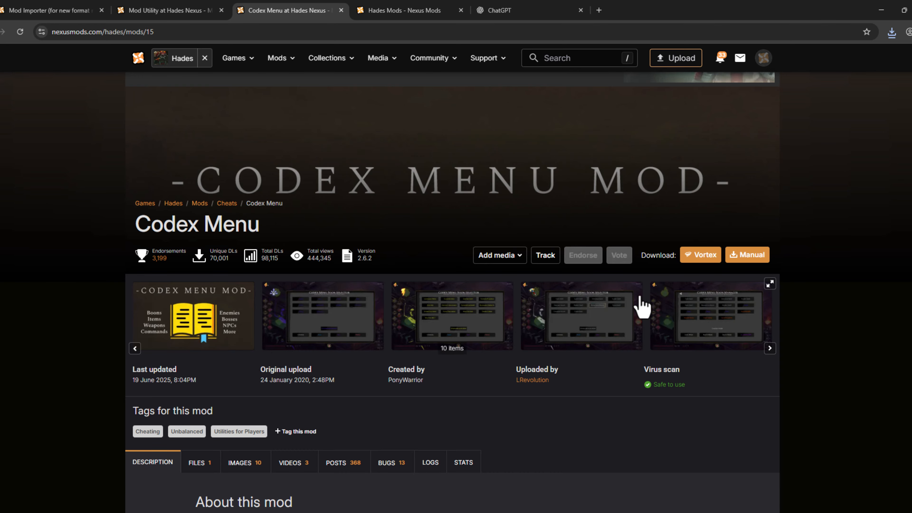
{"action": "scroll", "coordinate": [712, 220], "scroll_direction": "down", "scroll_amount": 4}
{"action": "left_click", "coordinate": [199, 323]}
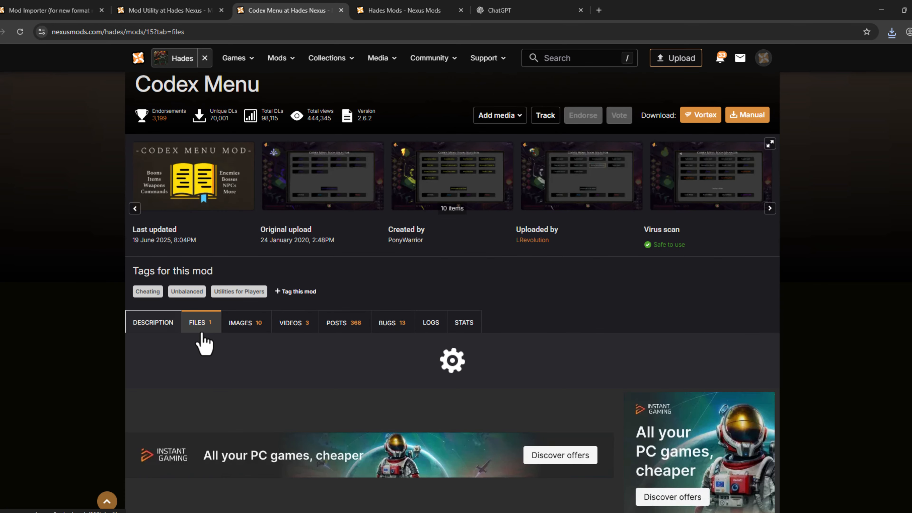
{"action": "scroll", "coordinate": [871, 230], "scroll_direction": "down", "scroll_amount": 6}
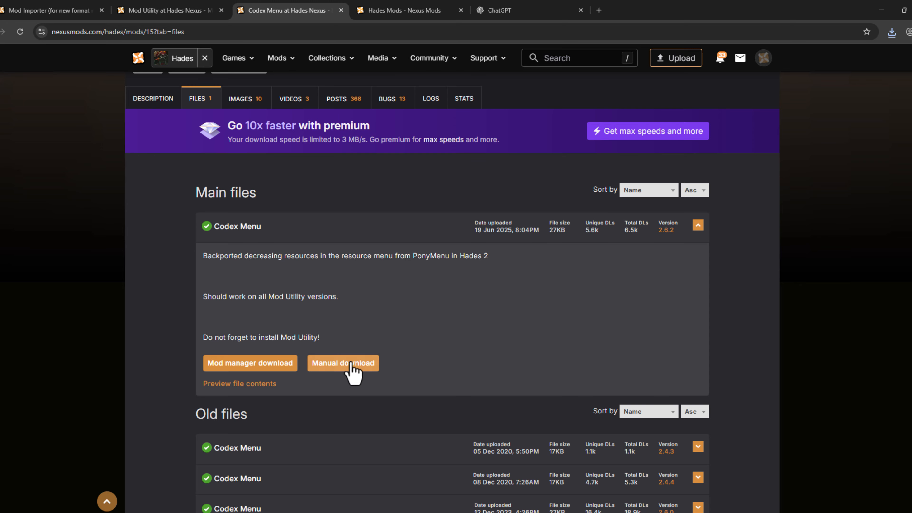
{"action": "left_click", "coordinate": [352, 362]}
{"action": "left_click", "coordinate": [345, 327]}
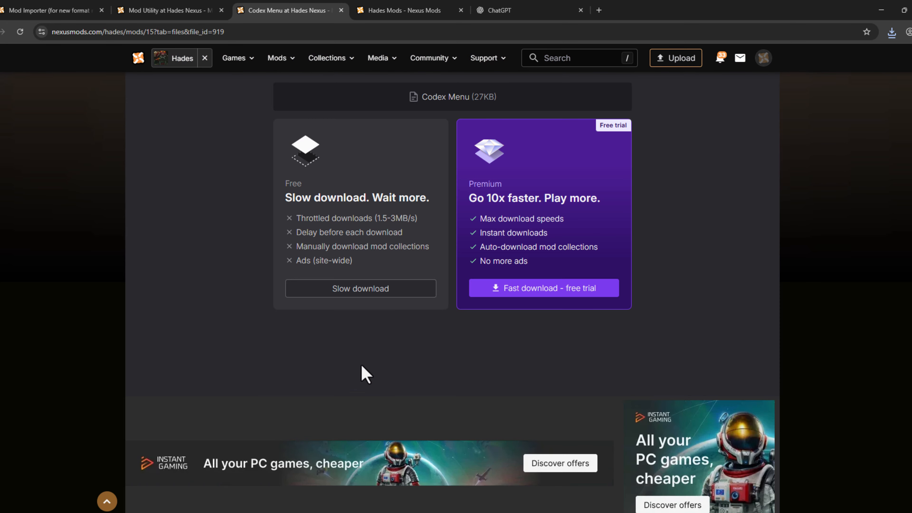
{"action": "left_click", "coordinate": [371, 292]}
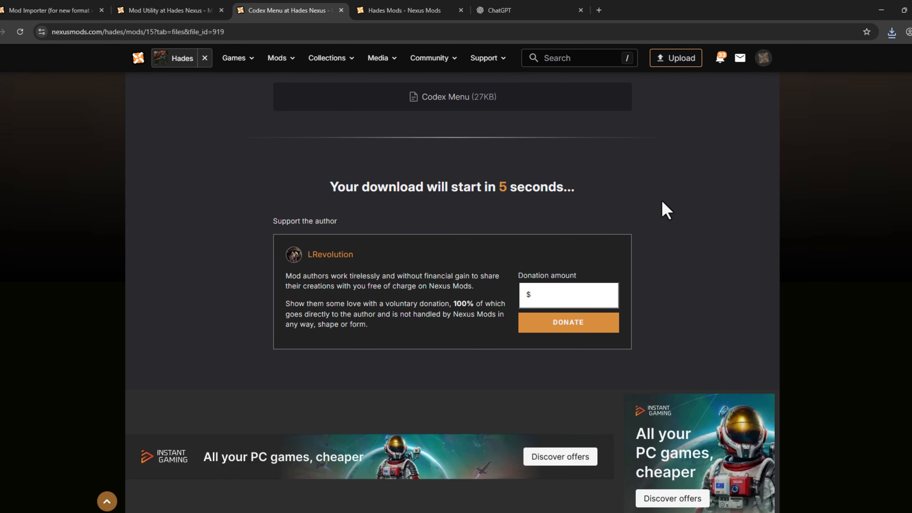
{"action": "left_click_drag", "start_coordinate": [370, 187], "coordinate": [839, 178]}
Show the downloaded Mod Utility archive in the Downloads folder, then put the folder window away
{"action": "left_click", "coordinate": [891, 32]}
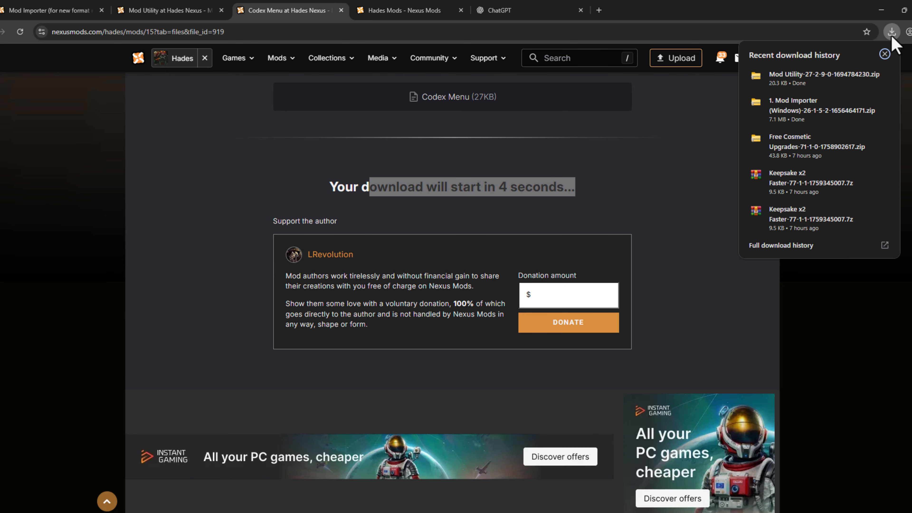
{"action": "left_click", "coordinate": [864, 76]}
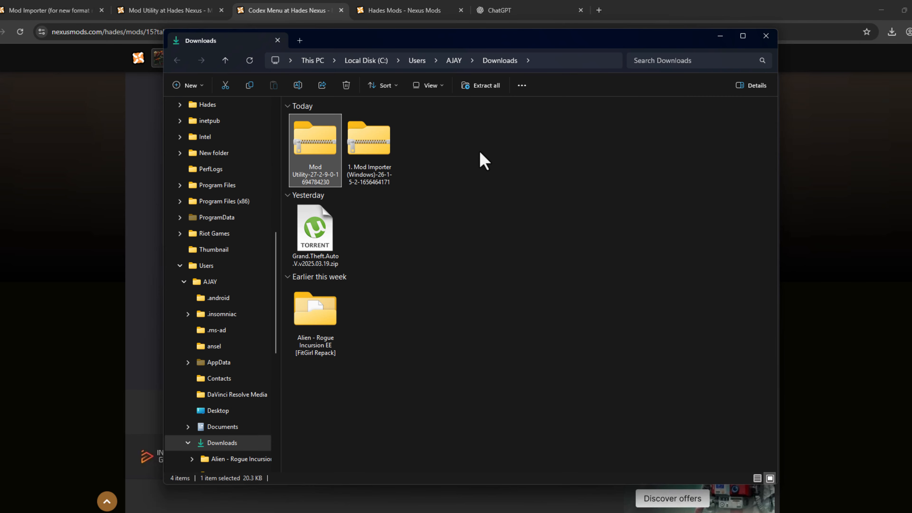
{"action": "key", "text": "alt+F4"}
Search Windows for WinRAR, launch it and dismiss its purchase notification
{"action": "key", "text": "super"}
{"action": "type", "text": "win"}
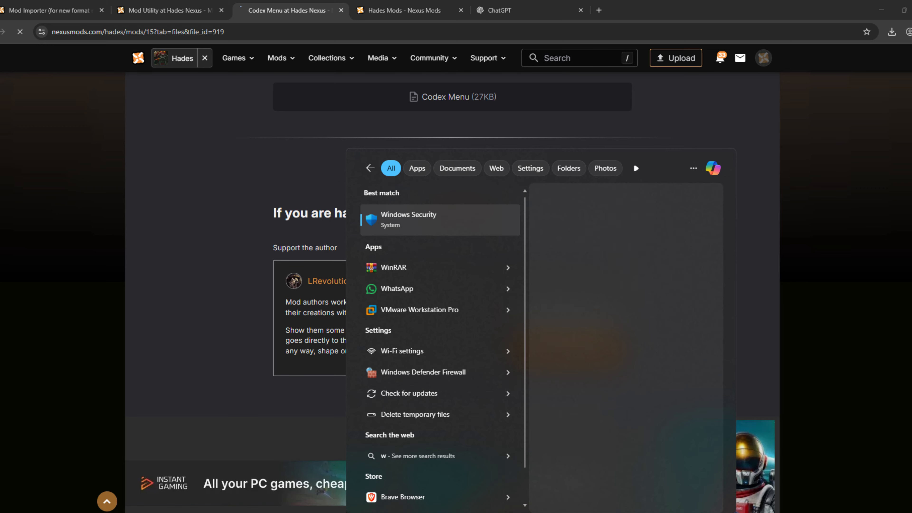
{"action": "type", "text": "rar"}
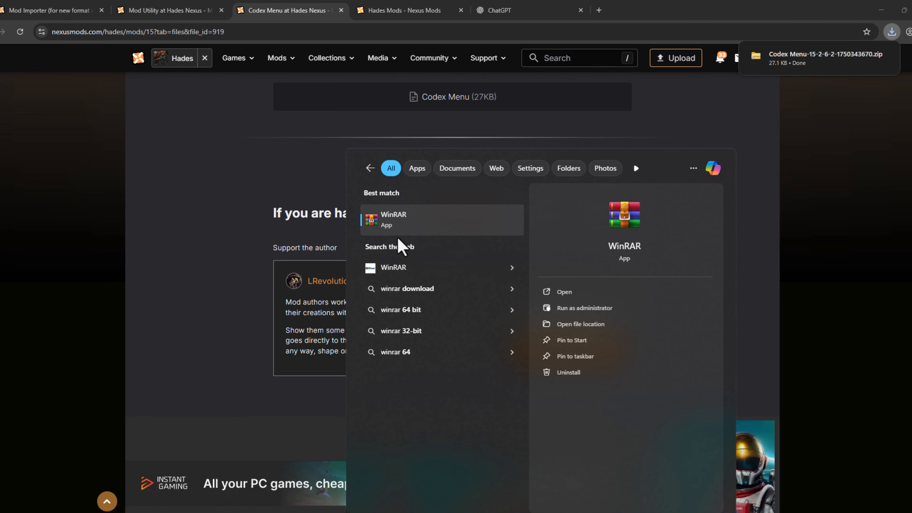
{"action": "left_click", "coordinate": [413, 227]}
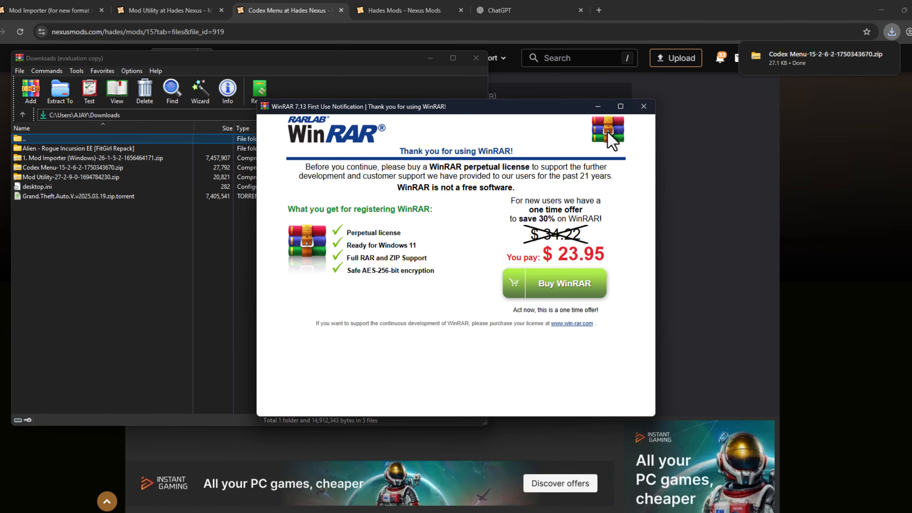
{"action": "left_click", "coordinate": [642, 106]}
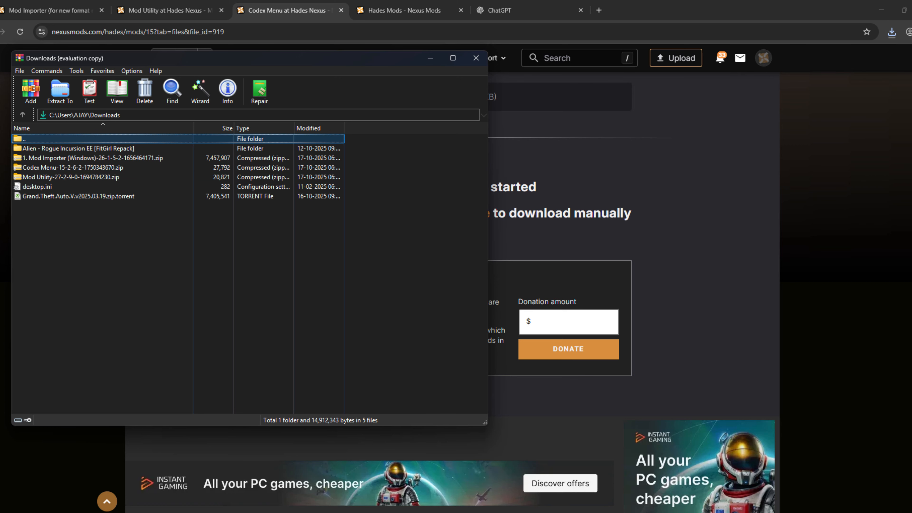
Switch to File Explorer, place its window beside WinRAR and open the game folder C:\Hades\Hades\Content
{"action": "left_click", "coordinate": [457, 512]}
{"action": "left_click_drag", "start_coordinate": [437, 40], "coordinate": [569, 44]}
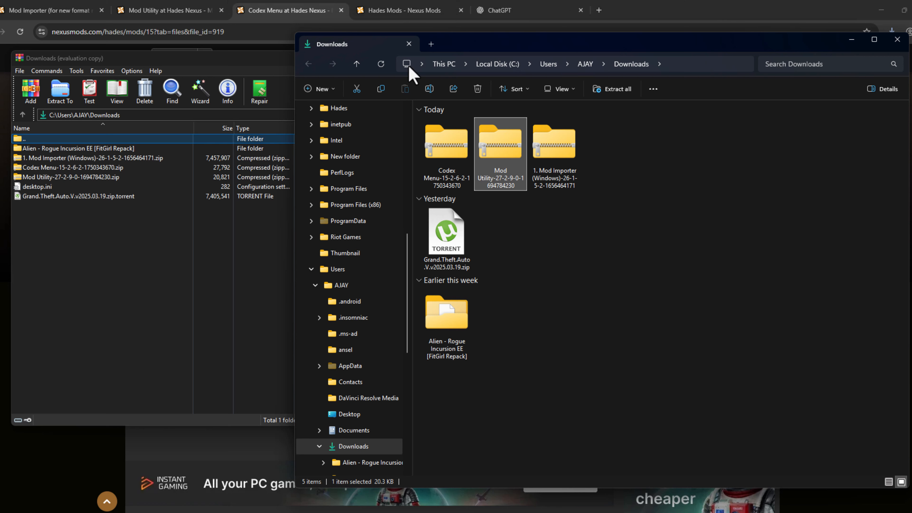
{"action": "scroll", "coordinate": [373, 162], "scroll_direction": "up", "scroll_amount": 10}
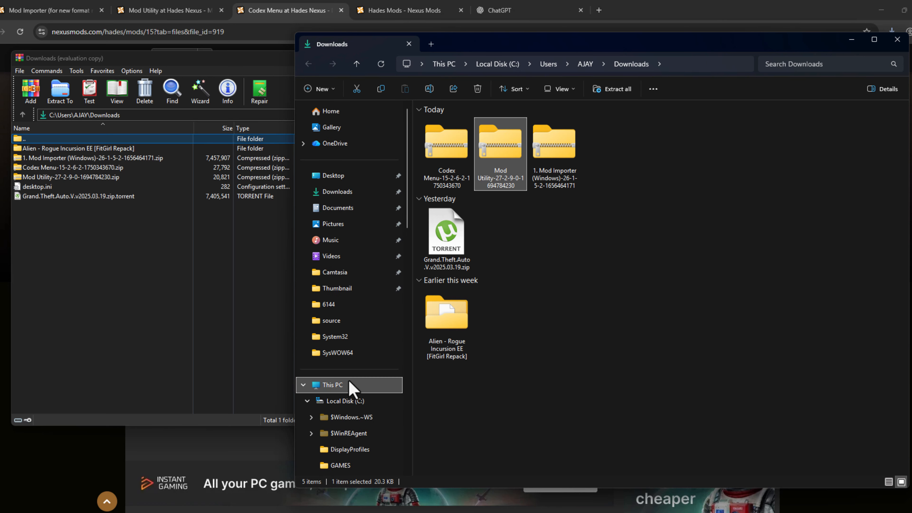
{"action": "left_click", "coordinate": [334, 385]}
{"action": "double_click", "coordinate": [474, 143]}
{"action": "double_click", "coordinate": [449, 180]}
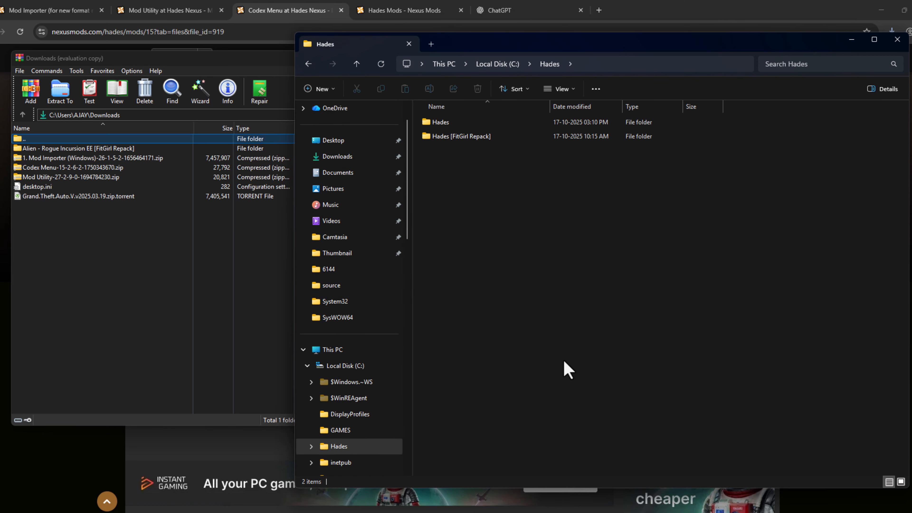
{"action": "double_click", "coordinate": [465, 124]}
{"action": "left_click_drag", "start_coordinate": [463, 309], "coordinate": [467, 120]}
{"action": "left_click", "coordinate": [507, 268]}
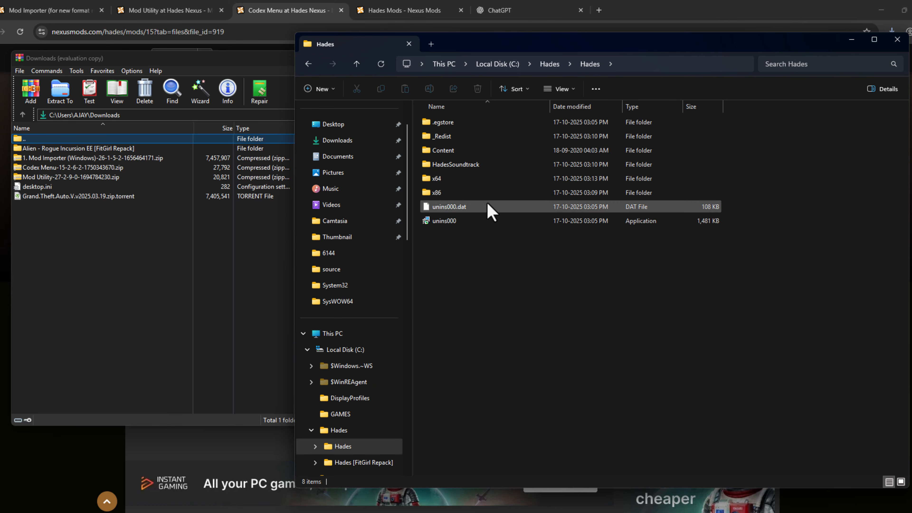
{"action": "double_click", "coordinate": [470, 152]}
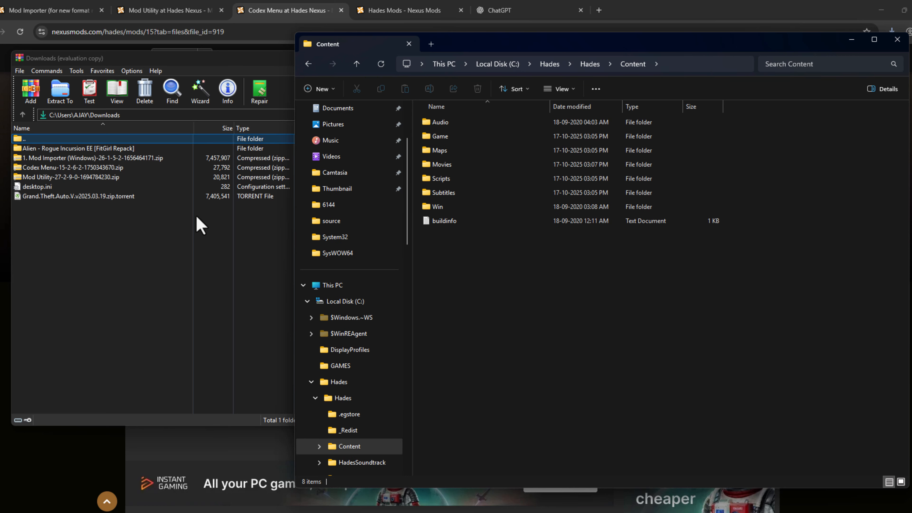
Open the Mod Importer archive in WinRAR and extract modimporter.exe into the Hades Content folder
{"action": "left_click", "coordinate": [80, 172]}
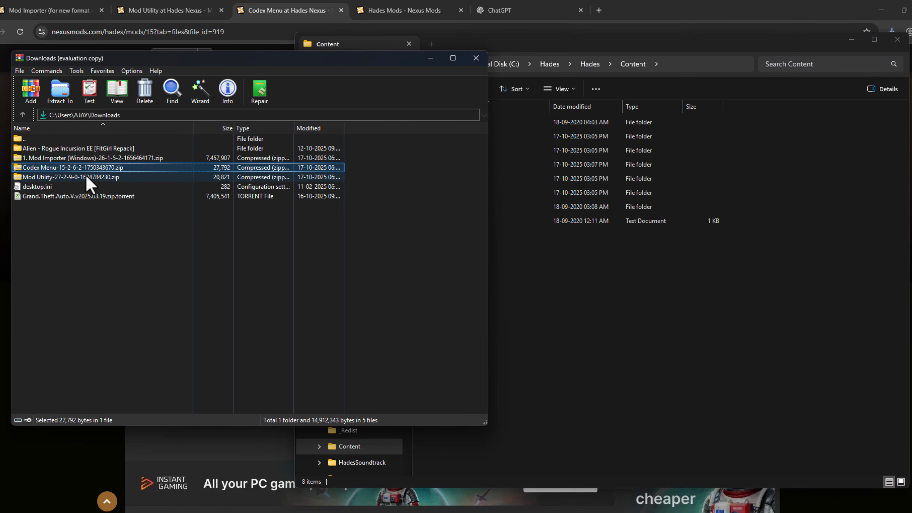
{"action": "left_click", "coordinate": [70, 161]}
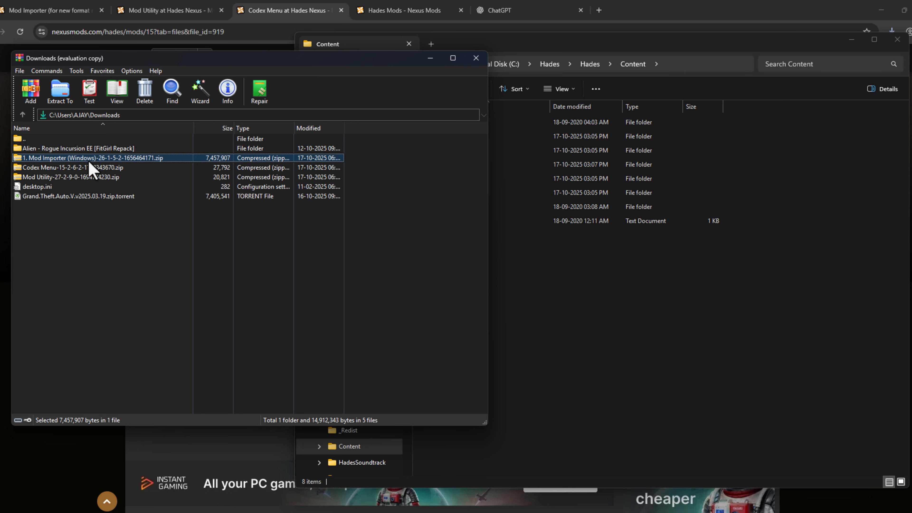
{"action": "double_click", "coordinate": [89, 161]}
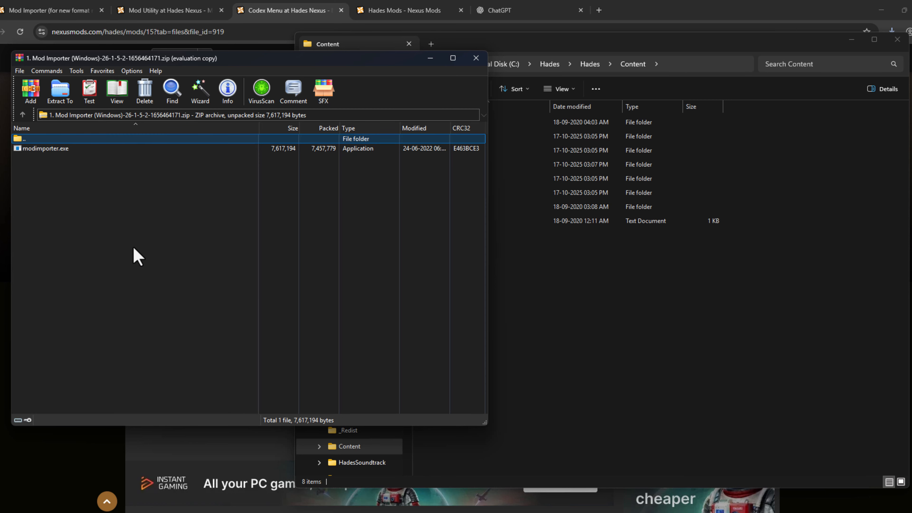
{"action": "left_click_drag", "start_coordinate": [72, 150], "coordinate": [658, 257]}
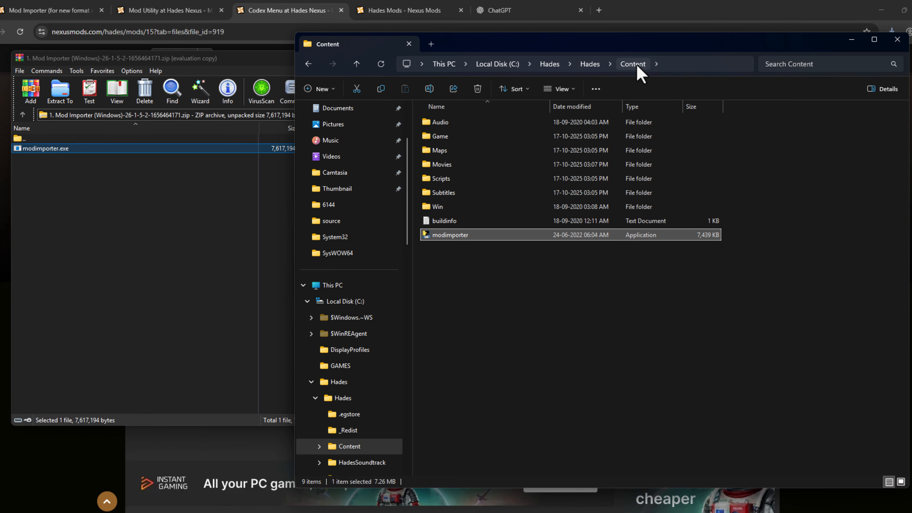
{"action": "left_click", "coordinate": [539, 300]}
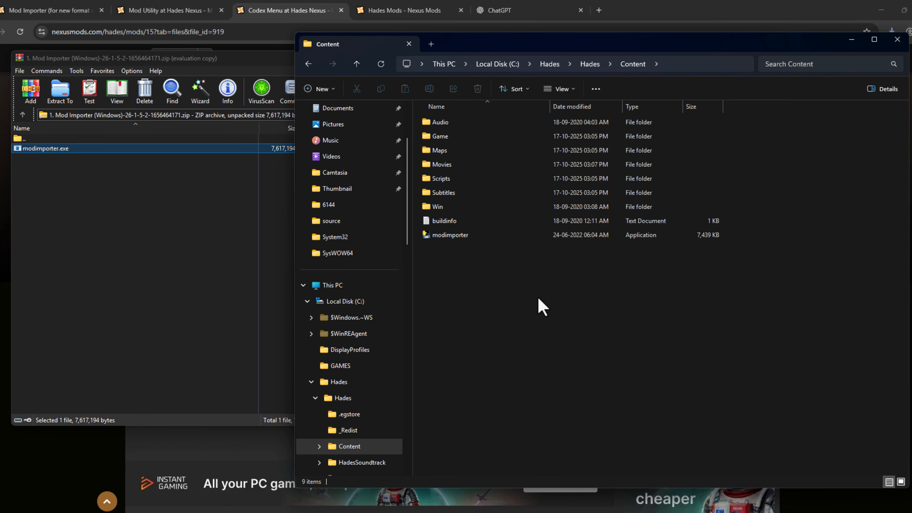
Create a new folder named Mods inside the Content folder and open it
{"action": "right_click", "coordinate": [596, 321]}
{"action": "mouse_move", "coordinate": [637, 402]}
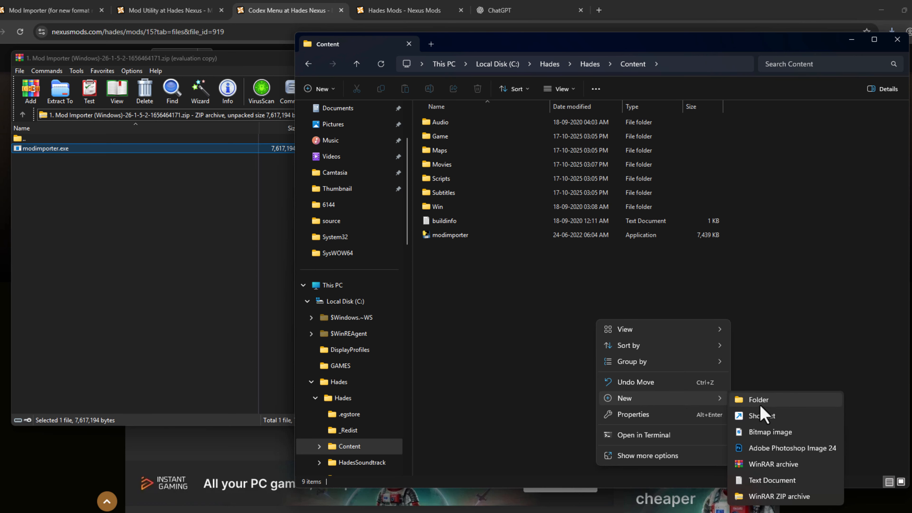
{"action": "left_click", "coordinate": [754, 400]}
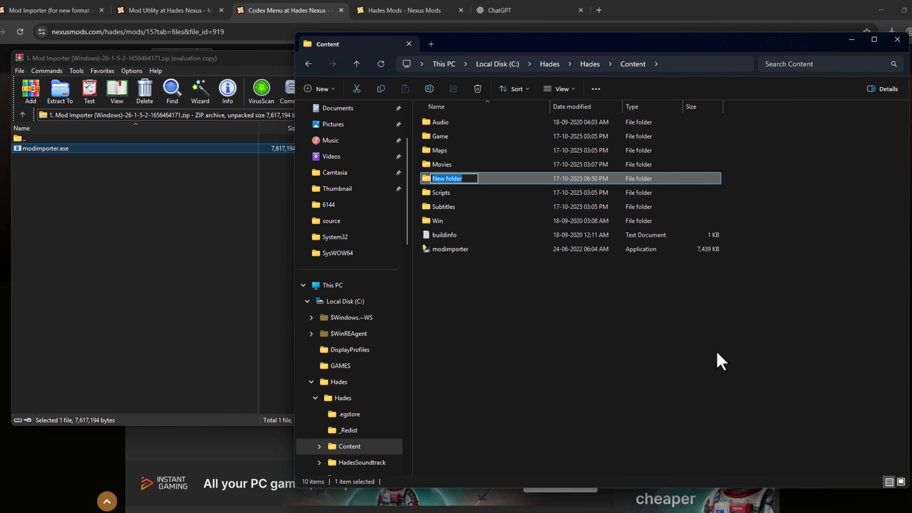
{"action": "type", "text": "Mods"}
{"action": "key", "text": "Return"}
{"action": "double_click", "coordinate": [482, 178]}
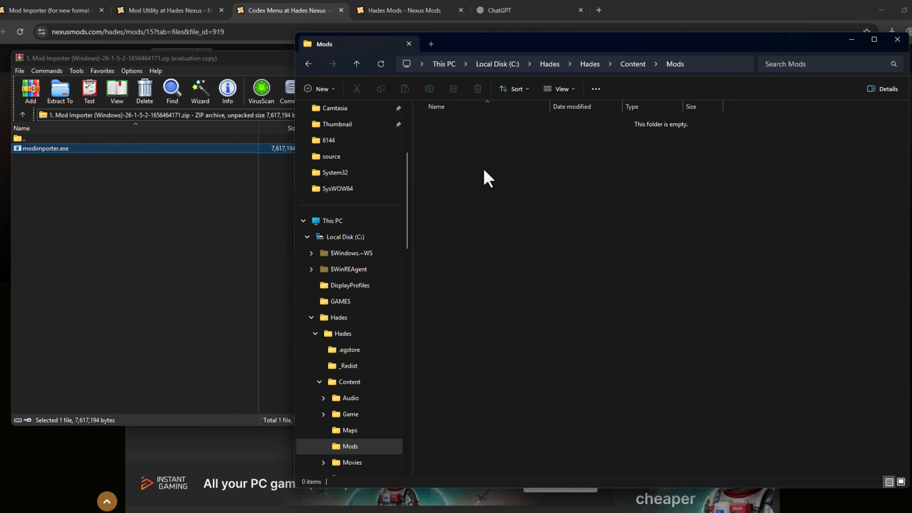
Open the Mod Utility archive in WinRAR and extract its ModUtil folder into the Mods folder
{"action": "left_click", "coordinate": [184, 216]}
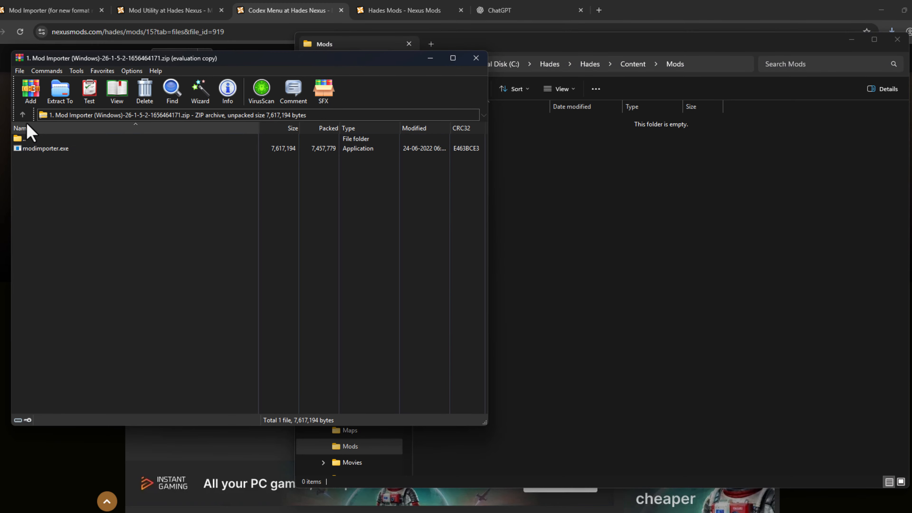
{"action": "left_click", "coordinate": [22, 116]}
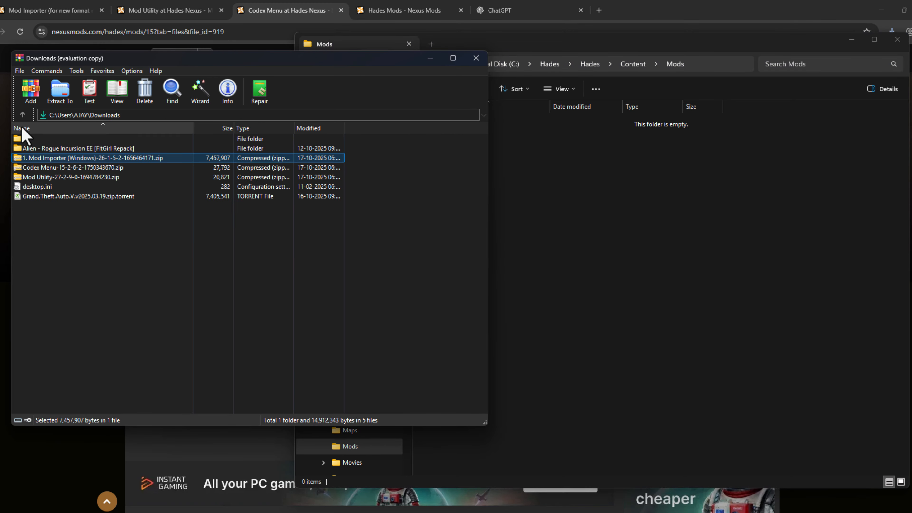
{"action": "double_click", "coordinate": [70, 177]}
{"action": "left_click_drag", "start_coordinate": [43, 149], "coordinate": [684, 198]}
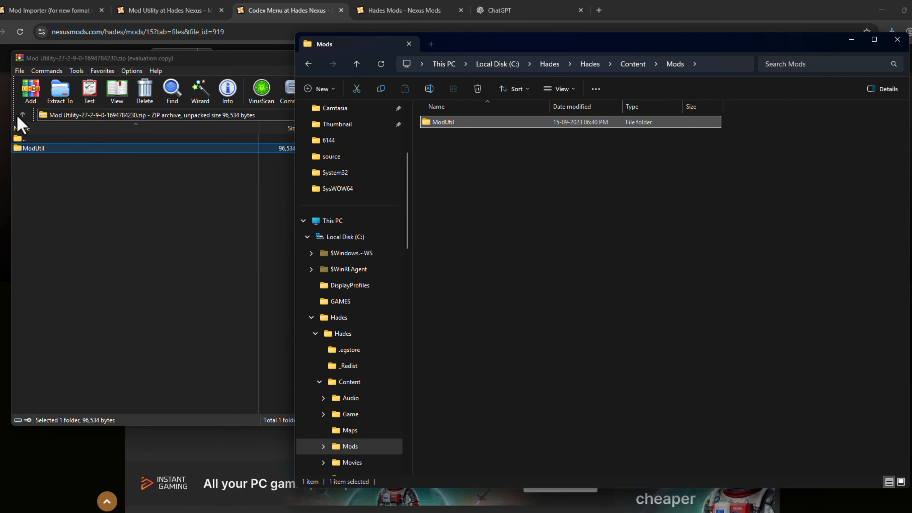
Extract the CodexMenu folder from the Codex Menu archive into Mods and select both mod folders there
{"action": "left_click", "coordinate": [21, 117]}
{"action": "left_click", "coordinate": [64, 167]}
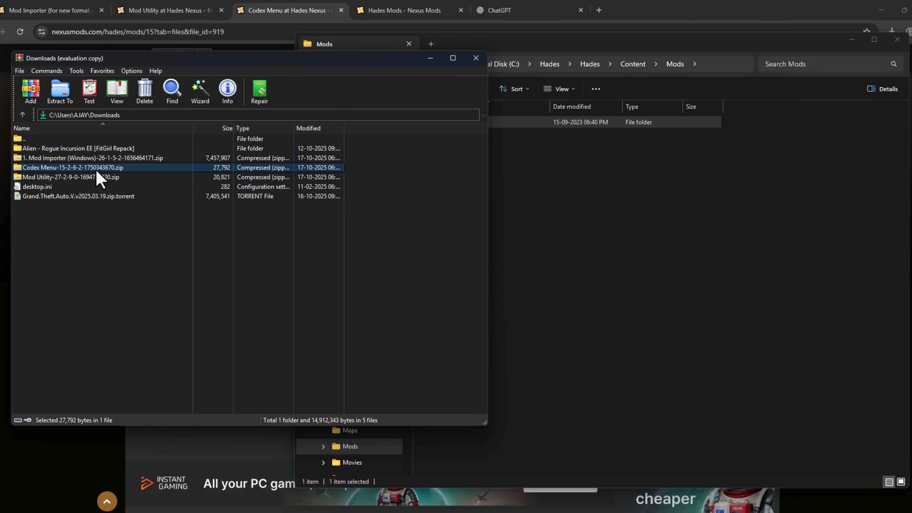
{"action": "double_click", "coordinate": [96, 168]}
{"action": "left_click_drag", "start_coordinate": [43, 147], "coordinate": [657, 207]}
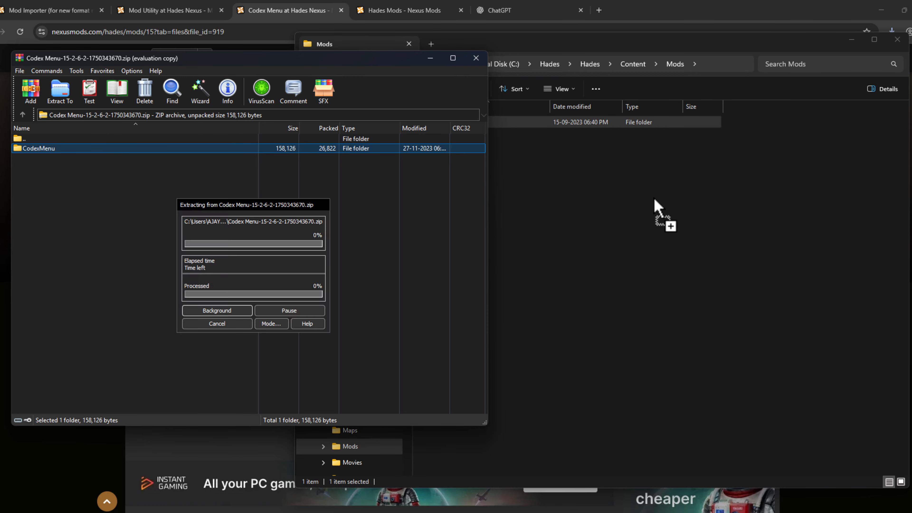
{"action": "left_click_drag", "start_coordinate": [558, 253], "coordinate": [507, 125]}
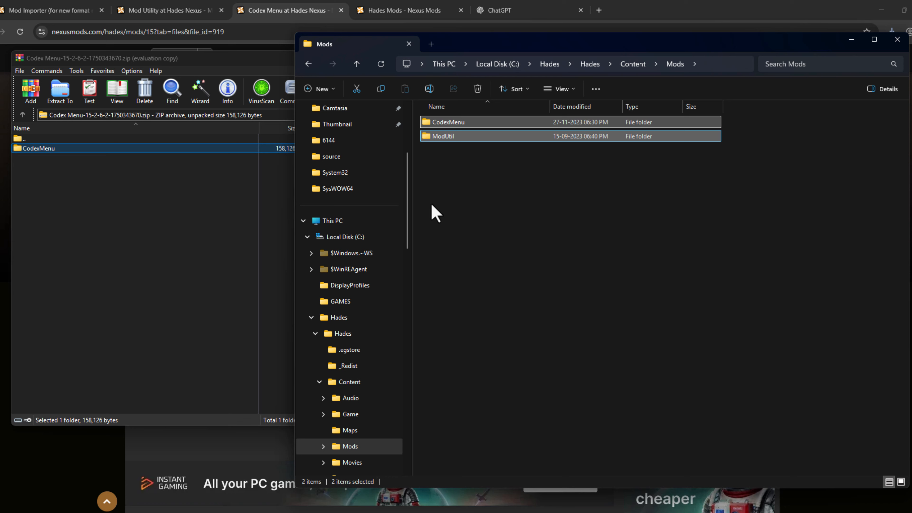
Go back to the Content folder and run modimporter to import the mods
{"action": "left_click", "coordinate": [308, 64]}
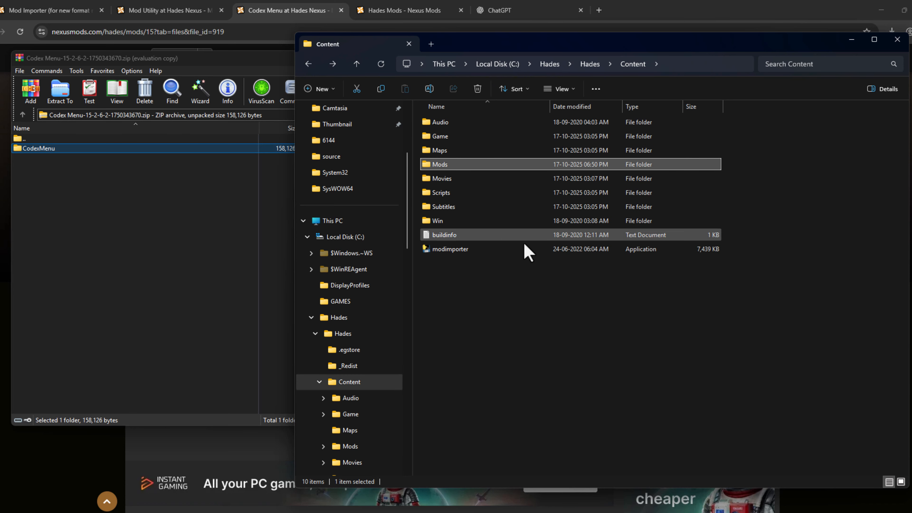
{"action": "double_click", "coordinate": [469, 252]}
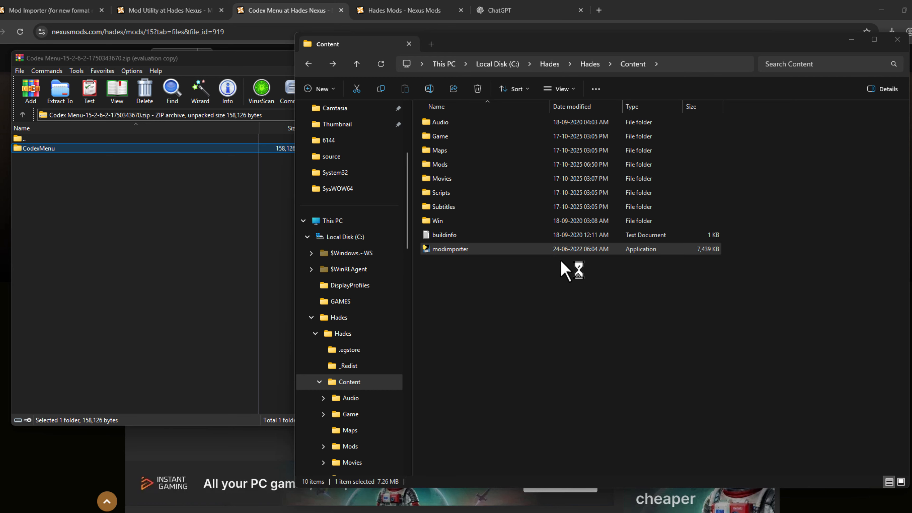
{"action": "left_click", "coordinate": [350, 197]}
{"action": "left_click", "coordinate": [489, 357]}
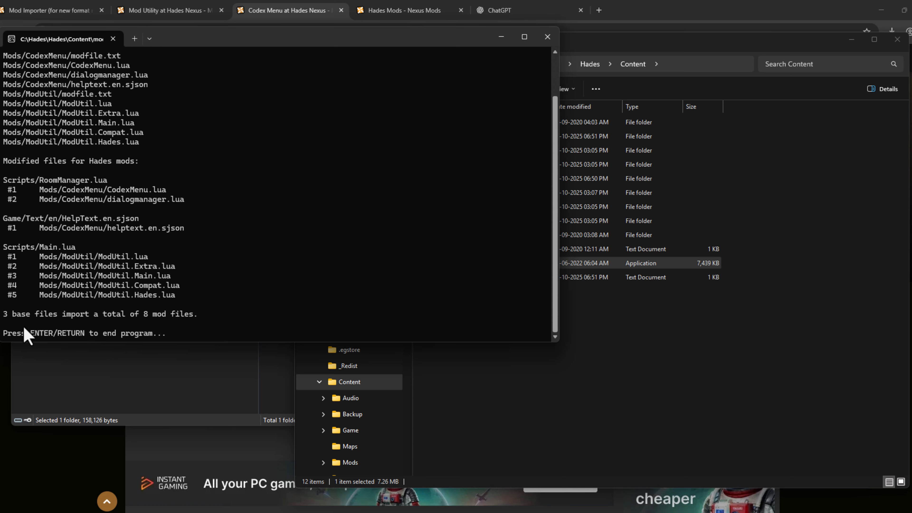
Review the modimporter output for the mod files read and the base files modified, and end the program
{"action": "left_click_drag", "start_coordinate": [555, 278], "coordinate": [561, 215]}
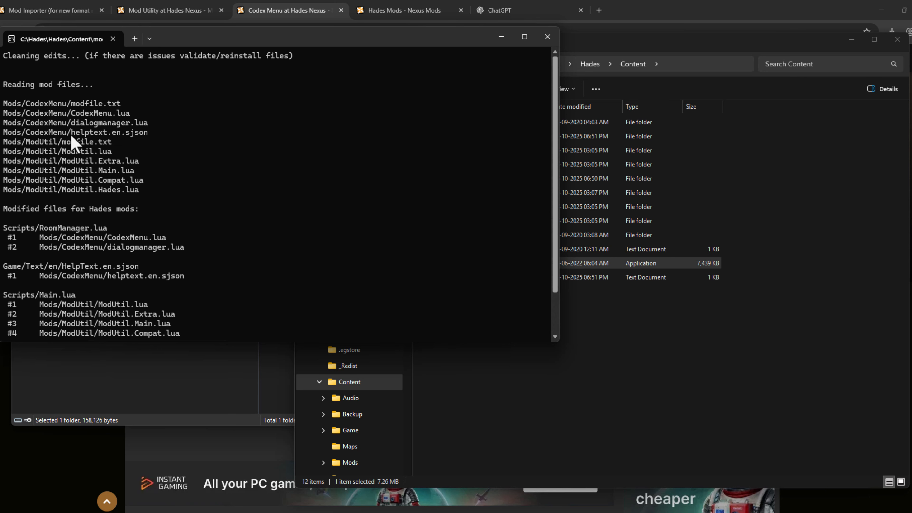
{"action": "left_click_drag", "start_coordinate": [64, 148], "coordinate": [98, 168]}
{"action": "left_click_drag", "start_coordinate": [71, 113], "coordinate": [111, 116]}
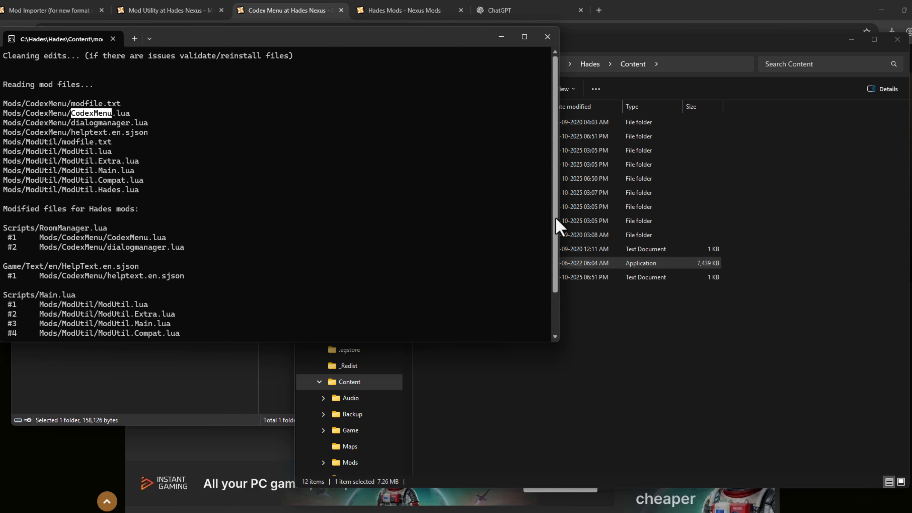
{"action": "left_click_drag", "start_coordinate": [556, 220], "coordinate": [558, 273]}
{"action": "left_click_drag", "start_coordinate": [6, 315], "coordinate": [143, 322]}
{"action": "left_click", "coordinate": [209, 325]}
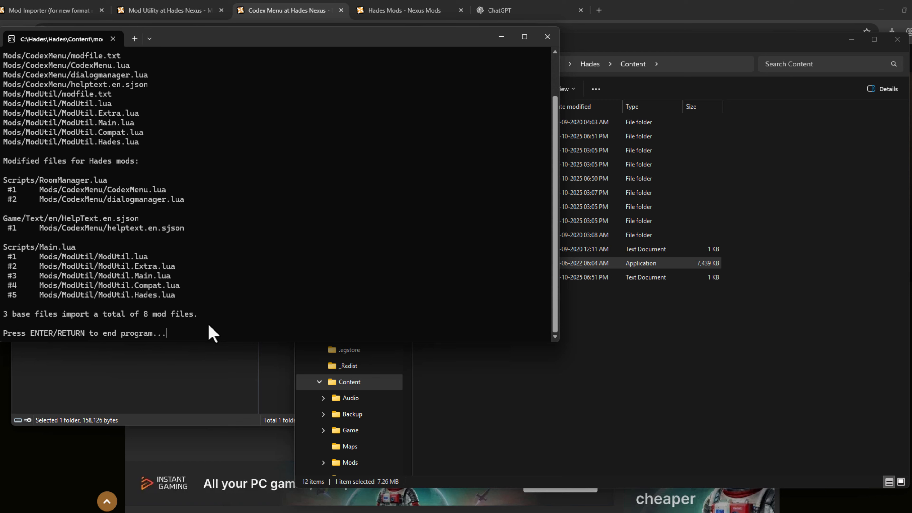
{"action": "key", "text": "Return"}
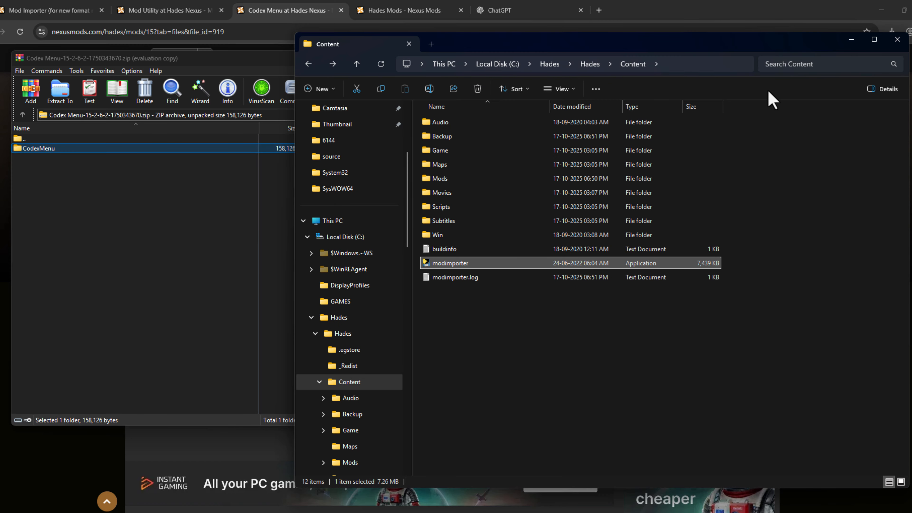
Minimize File Explorer and the browser, close WinRAR and launch the game from its desktop shortcut
{"action": "left_click", "coordinate": [851, 39]}
{"action": "left_click", "coordinate": [475, 58]}
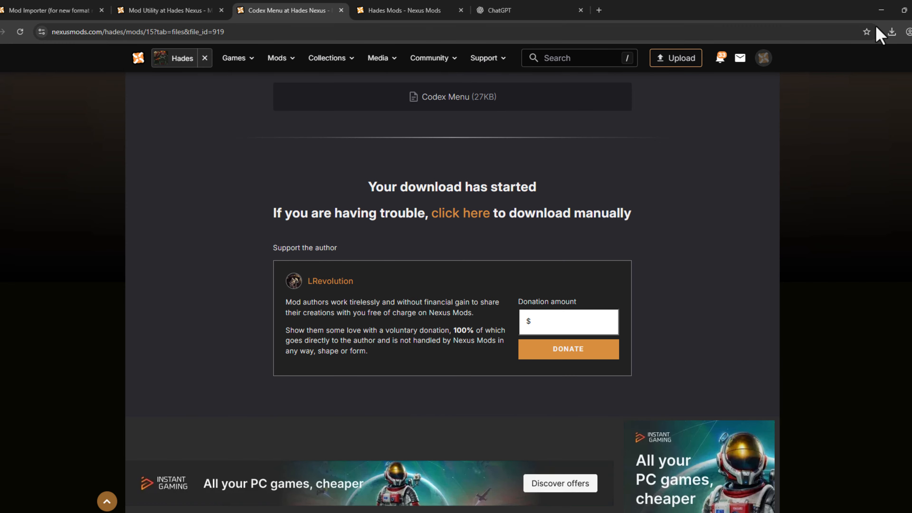
{"action": "left_click", "coordinate": [881, 10]}
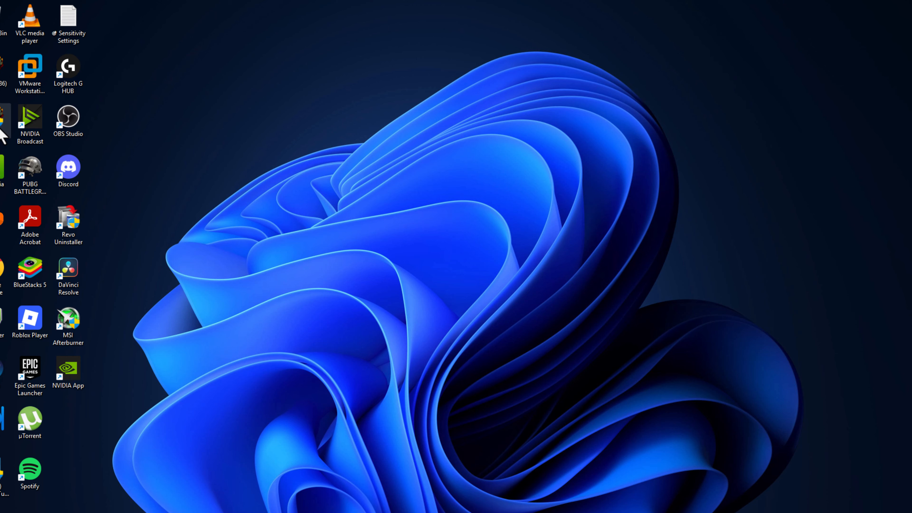
{"action": "double_click", "coordinate": [1, 129]}
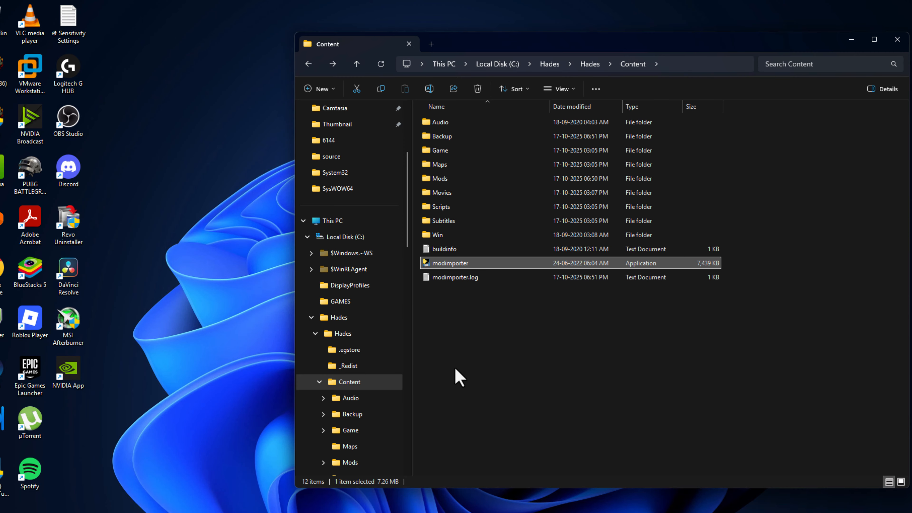
Open the Mods folder in File Explorer and delete the CodexMenu folder from it
{"action": "double_click", "coordinate": [464, 180]}
{"action": "left_click", "coordinate": [470, 138]}
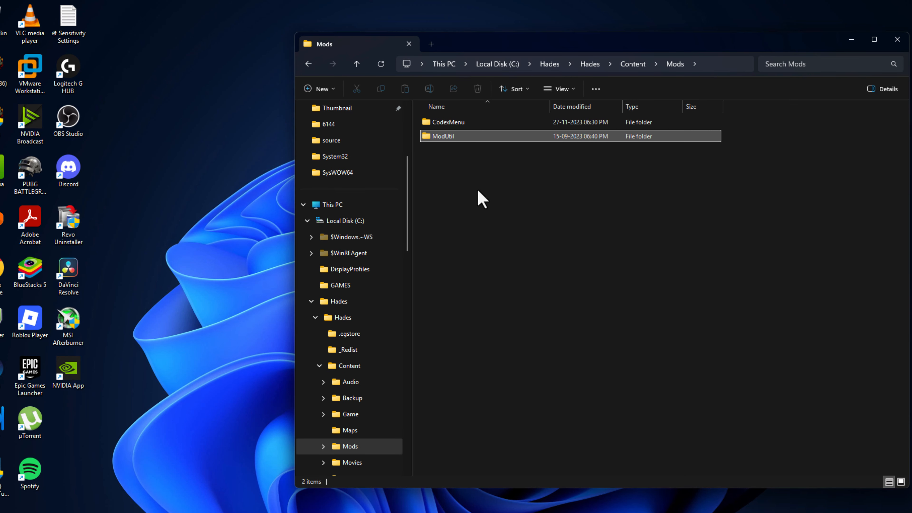
{"action": "key", "text": "Up"}
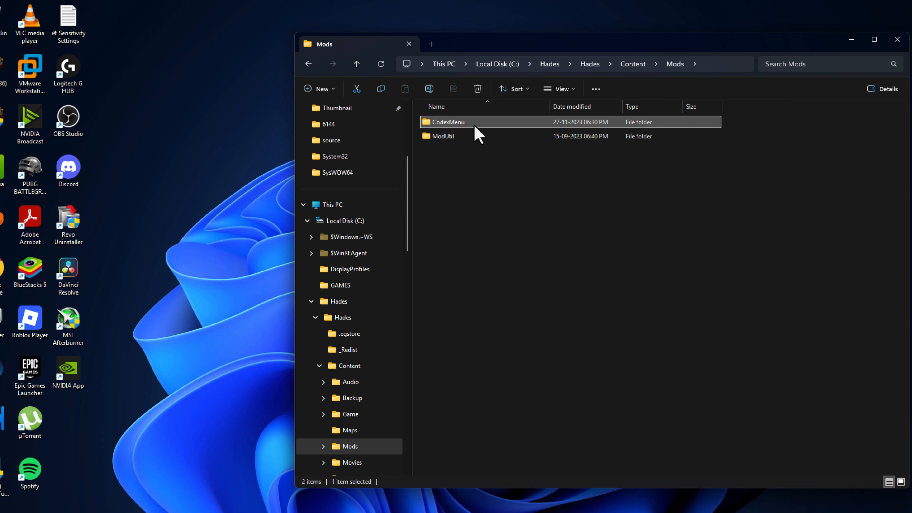
{"action": "right_click", "coordinate": [453, 126]}
{"action": "left_click", "coordinate": [550, 142]}
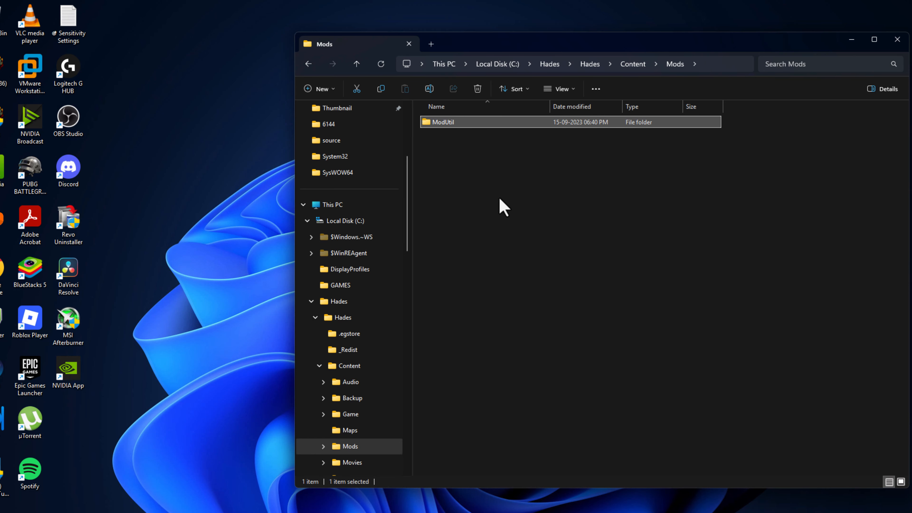
{"action": "left_click", "coordinate": [468, 169]}
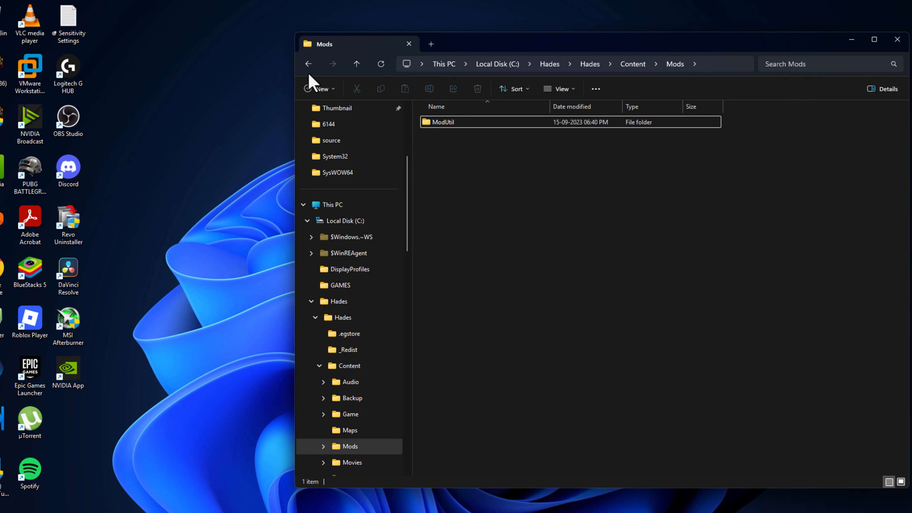
Return to the Content folder and rerun modimporter to apply the removal of Codex Menu
{"action": "left_click", "coordinate": [308, 64]}
{"action": "left_click", "coordinate": [464, 265]}
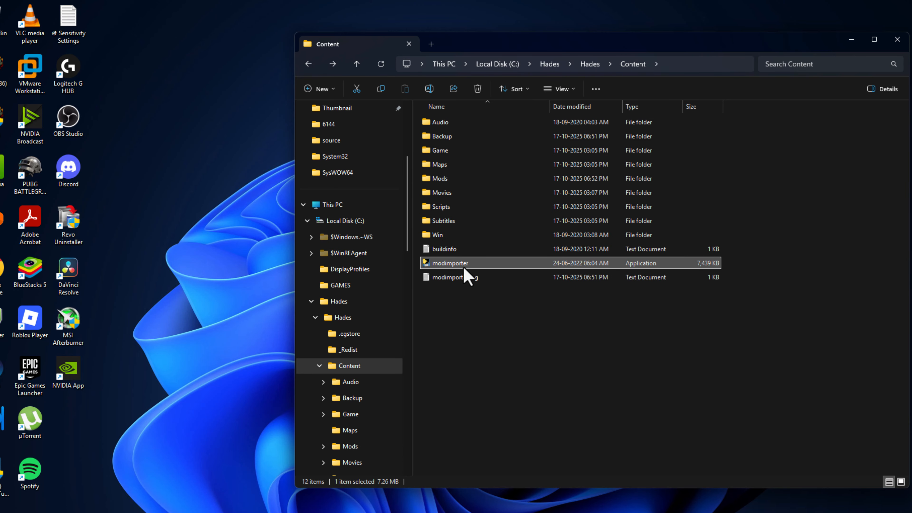
{"action": "double_click", "coordinate": [464, 265]}
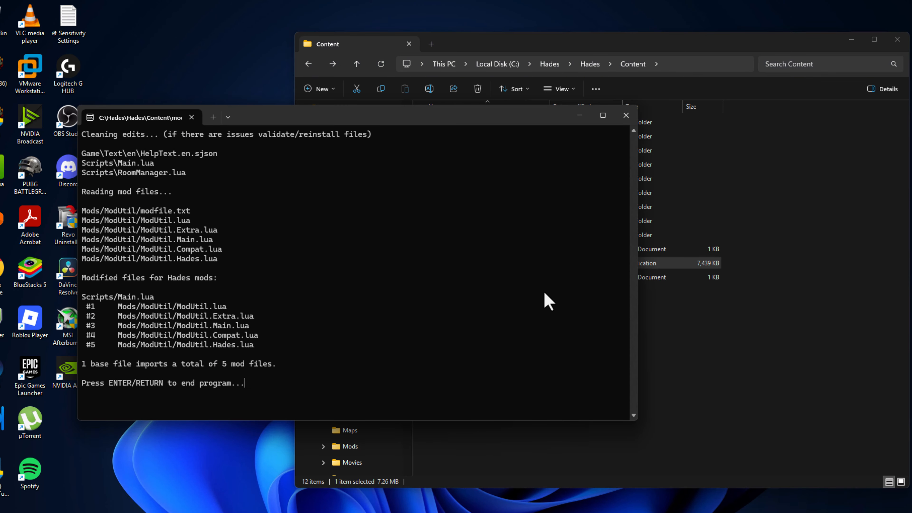